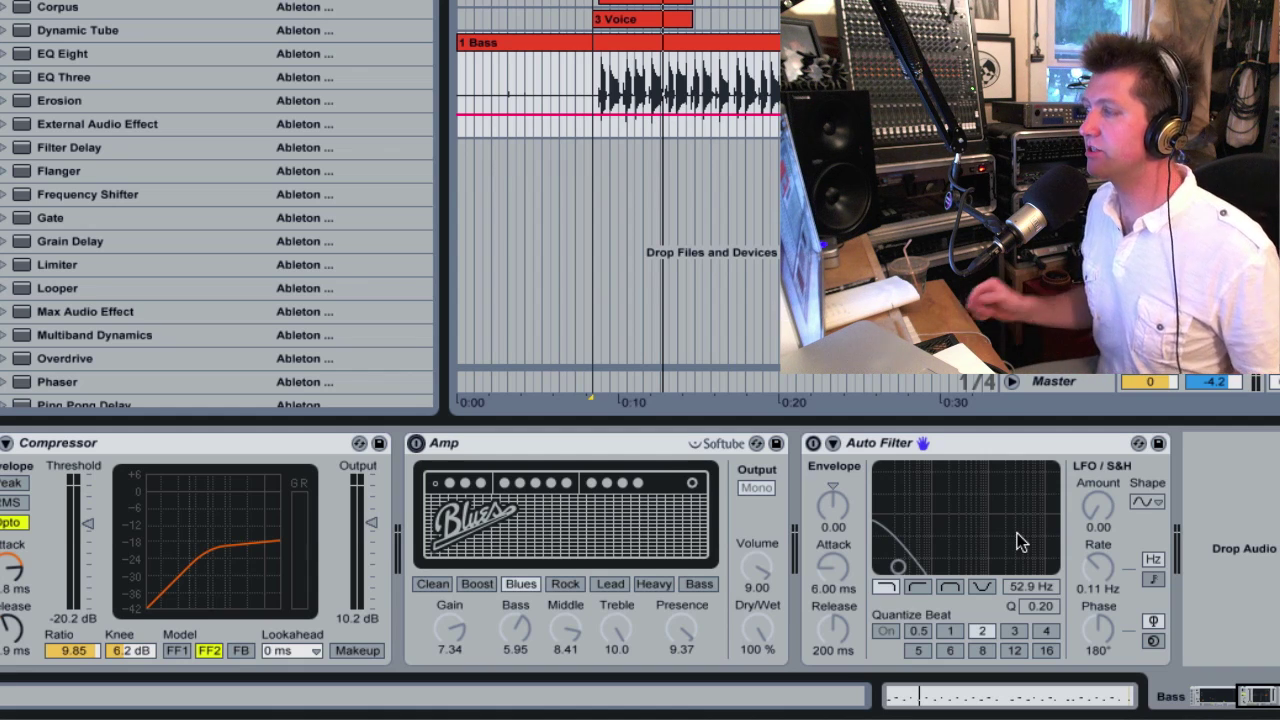
Start song playback and switch on the Bass track's Amp (Blues model, mono)
key(space)
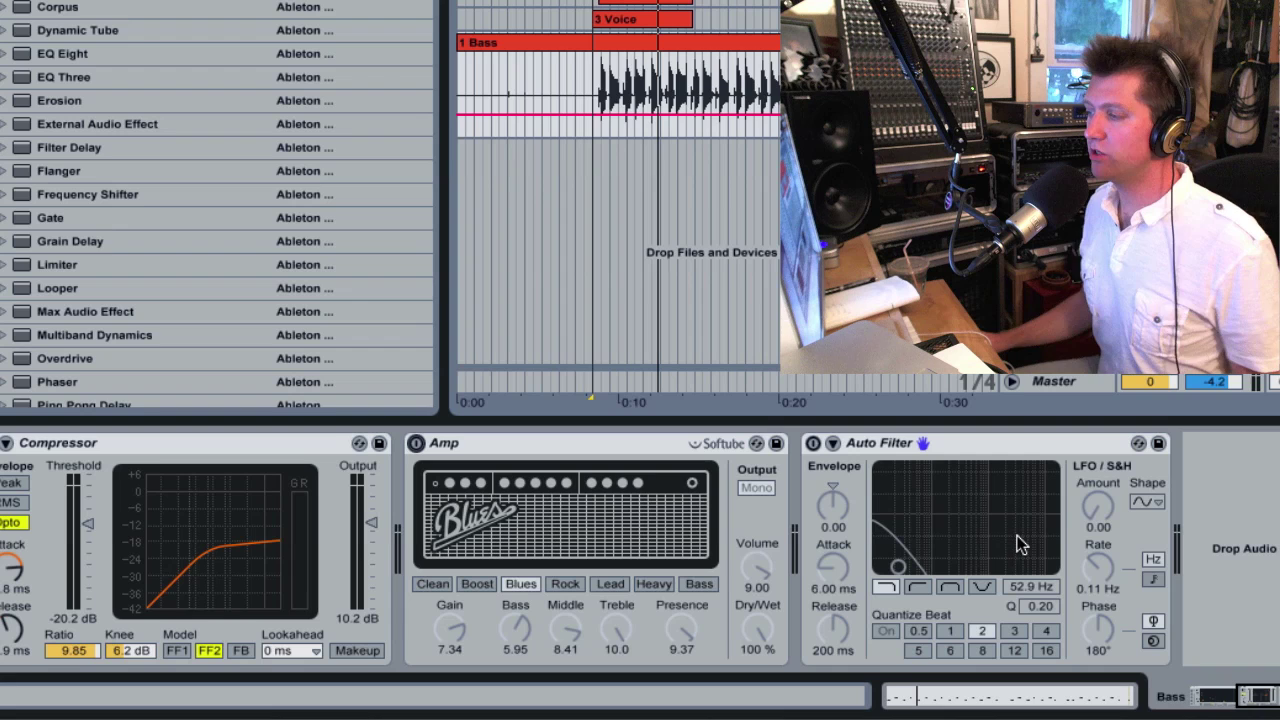
click(412, 444)
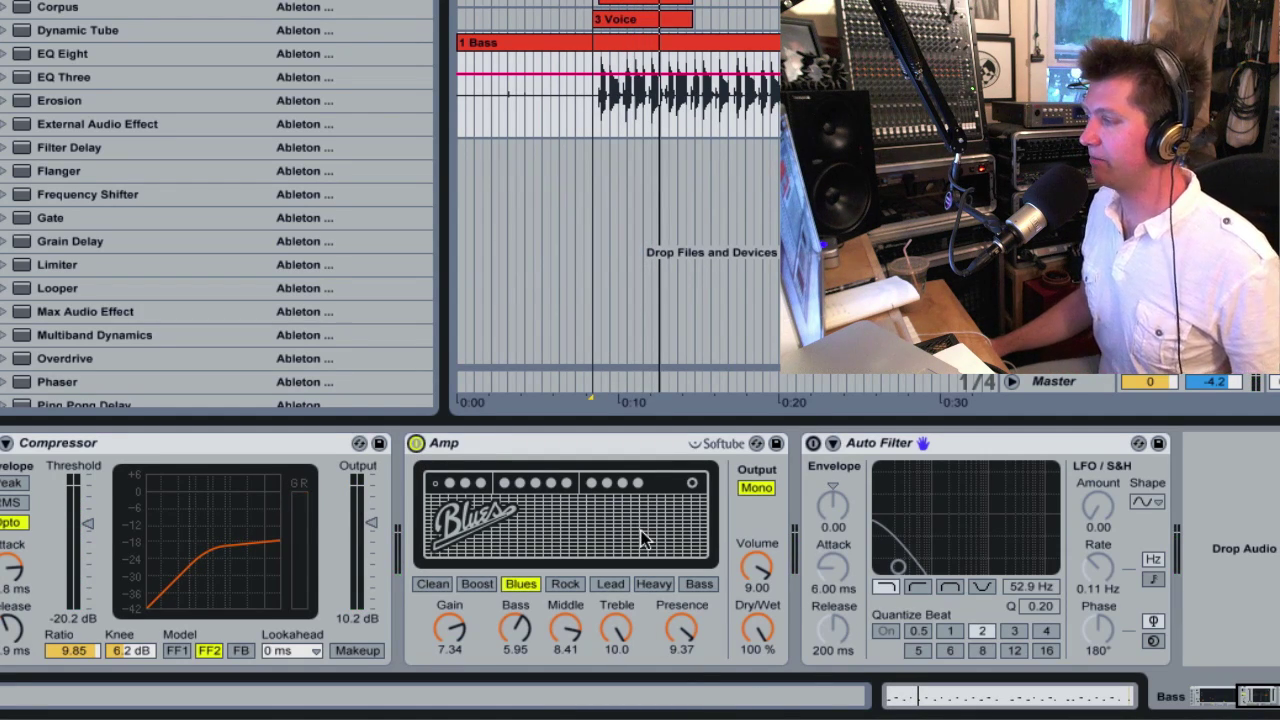
Activate the Auto Filter and drag its cutoff dot to 3.13 kHz with Q 0.80
click(813, 444)
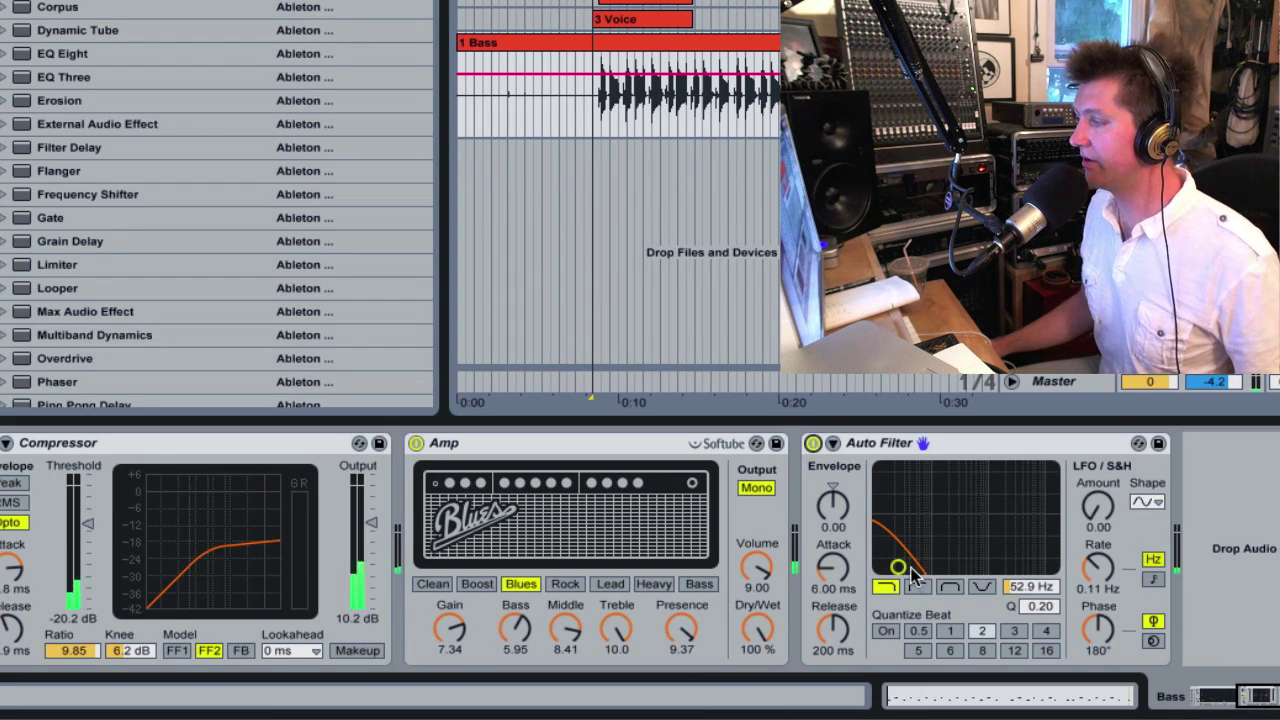
drag(898, 568, 1005, 550)
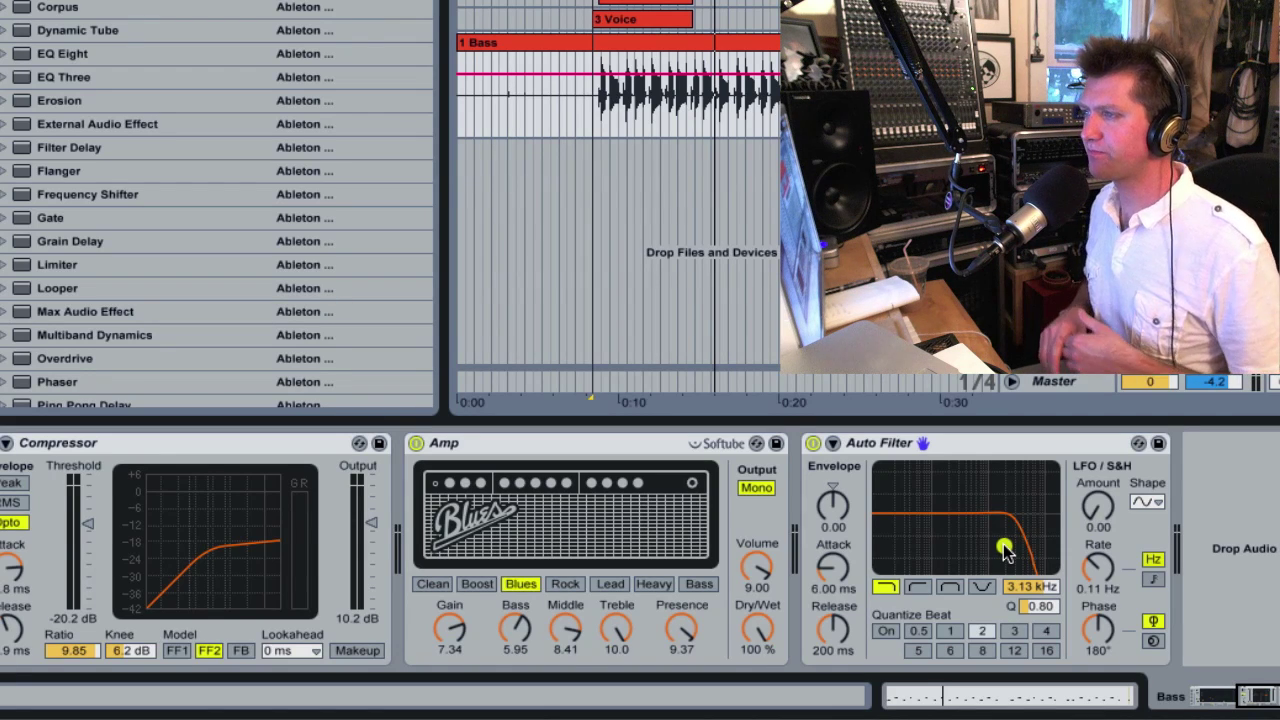
scroll(229, 237, up, 3)
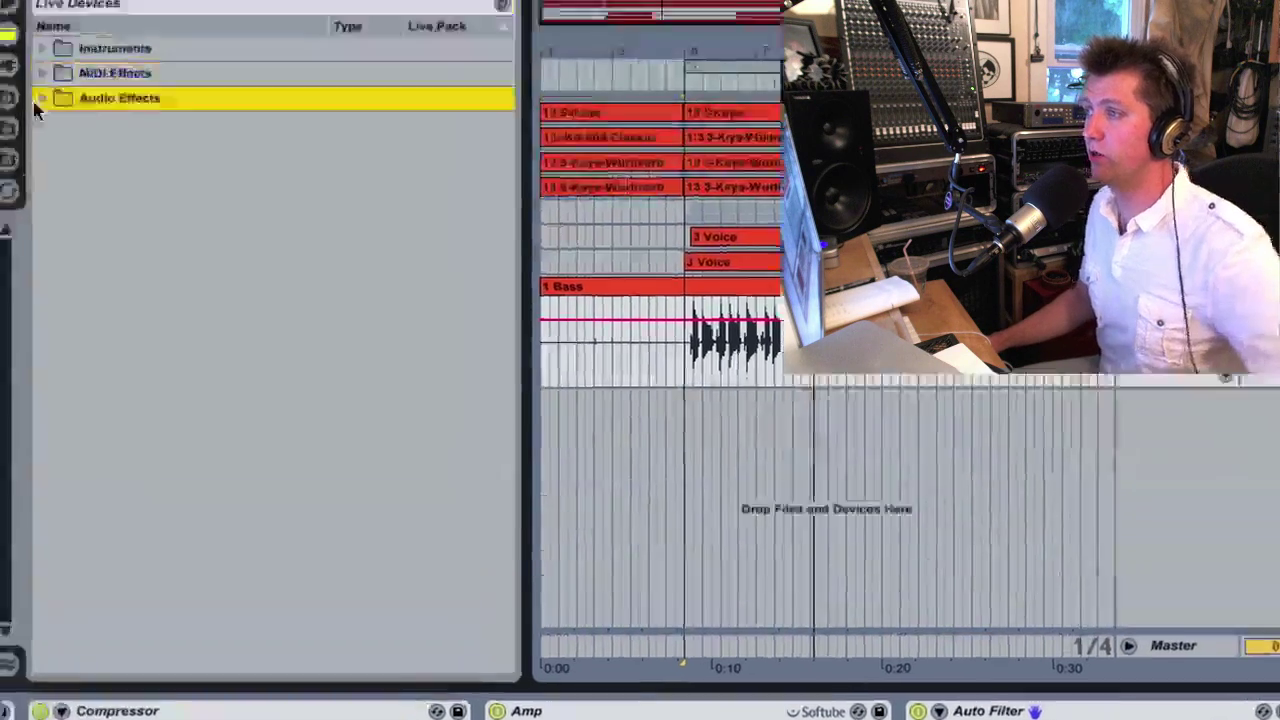
Insert the [Max Api Ctrl1LFO] LFO from Audio Effects > Max Audio Effect between Amp and Auto Filter
click(57, 163)
scroll(143, 358, down, 5)
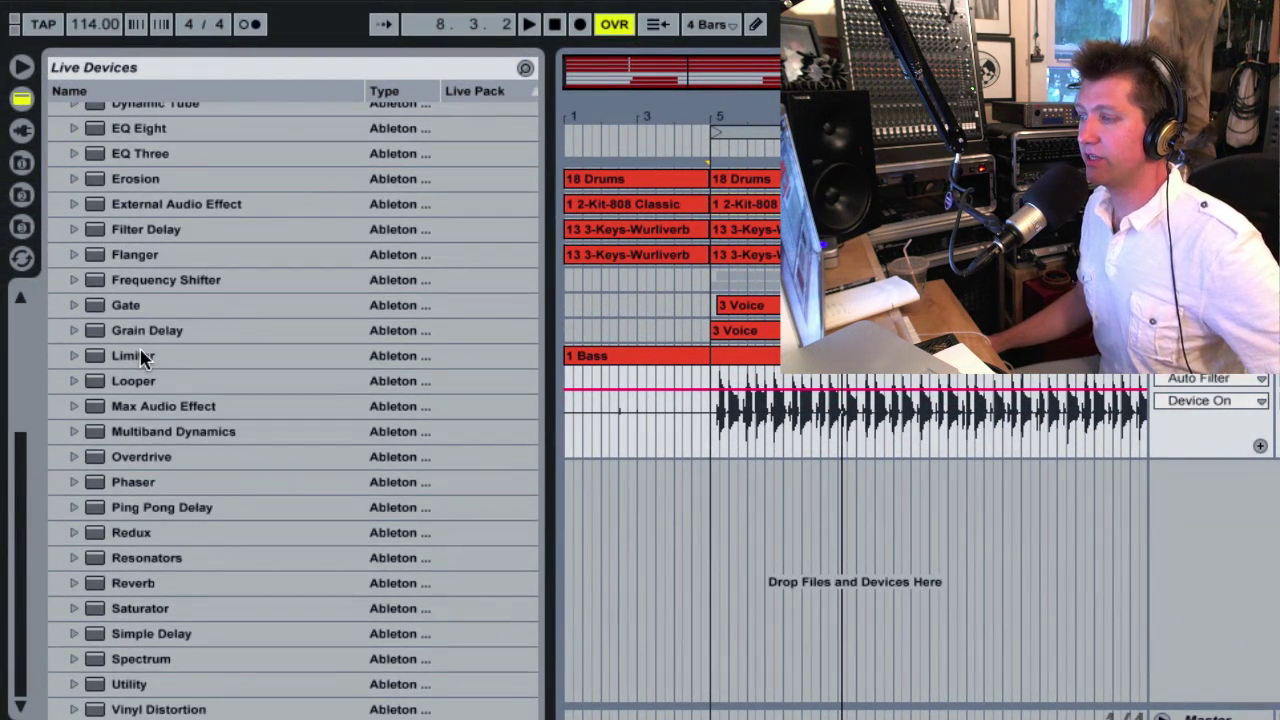
scroll(143, 358, up, 8)
scroll(143, 358, down, 3)
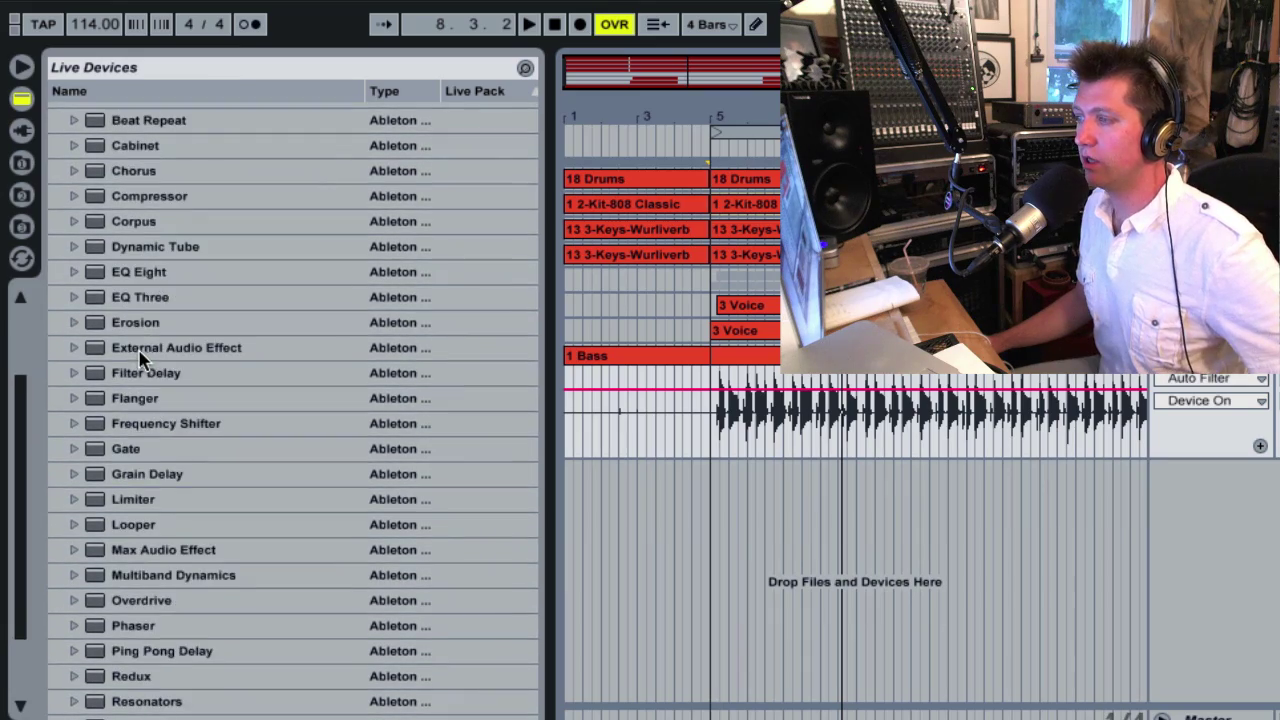
click(150, 549)
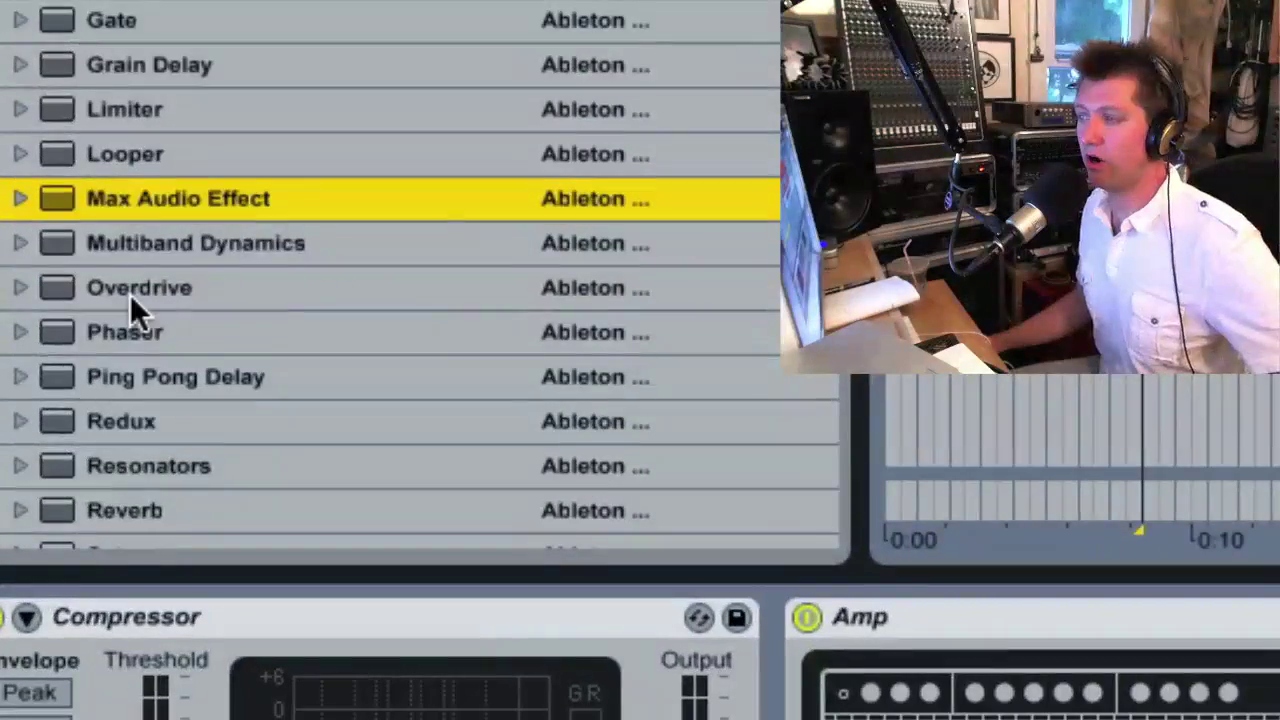
click(38, 208)
scroll(230, 162, down, 10)
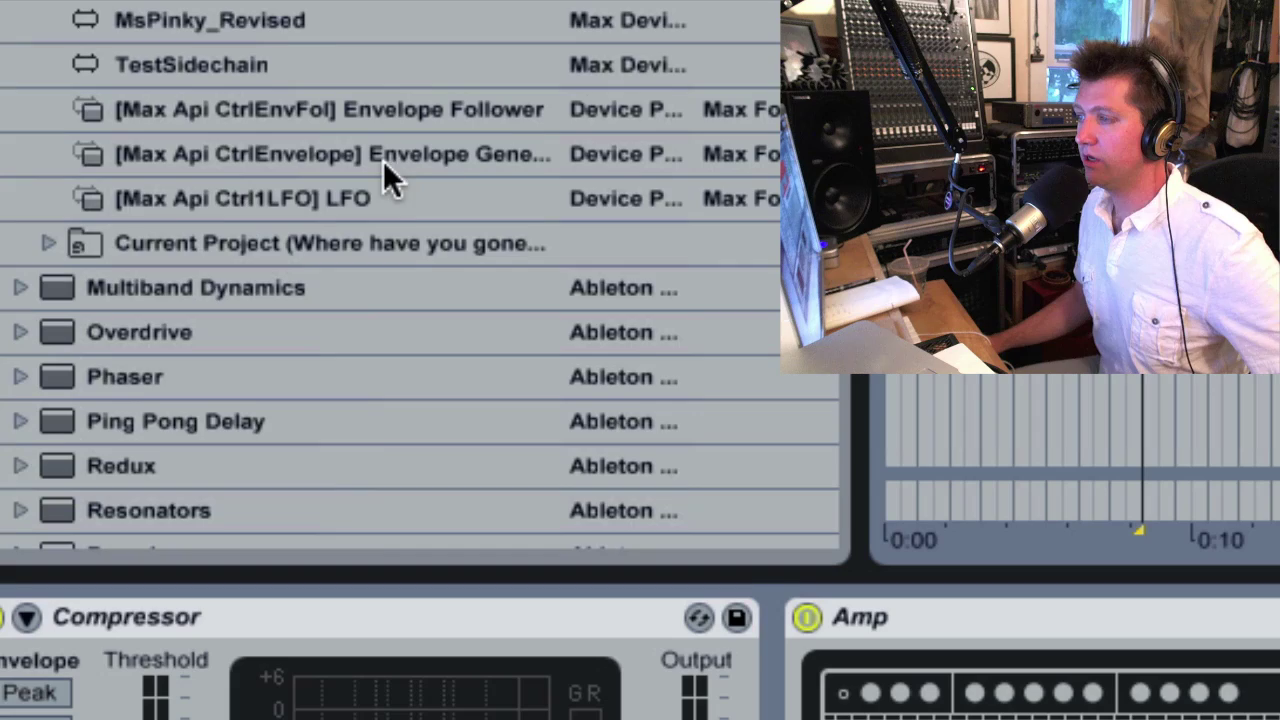
click(370, 199)
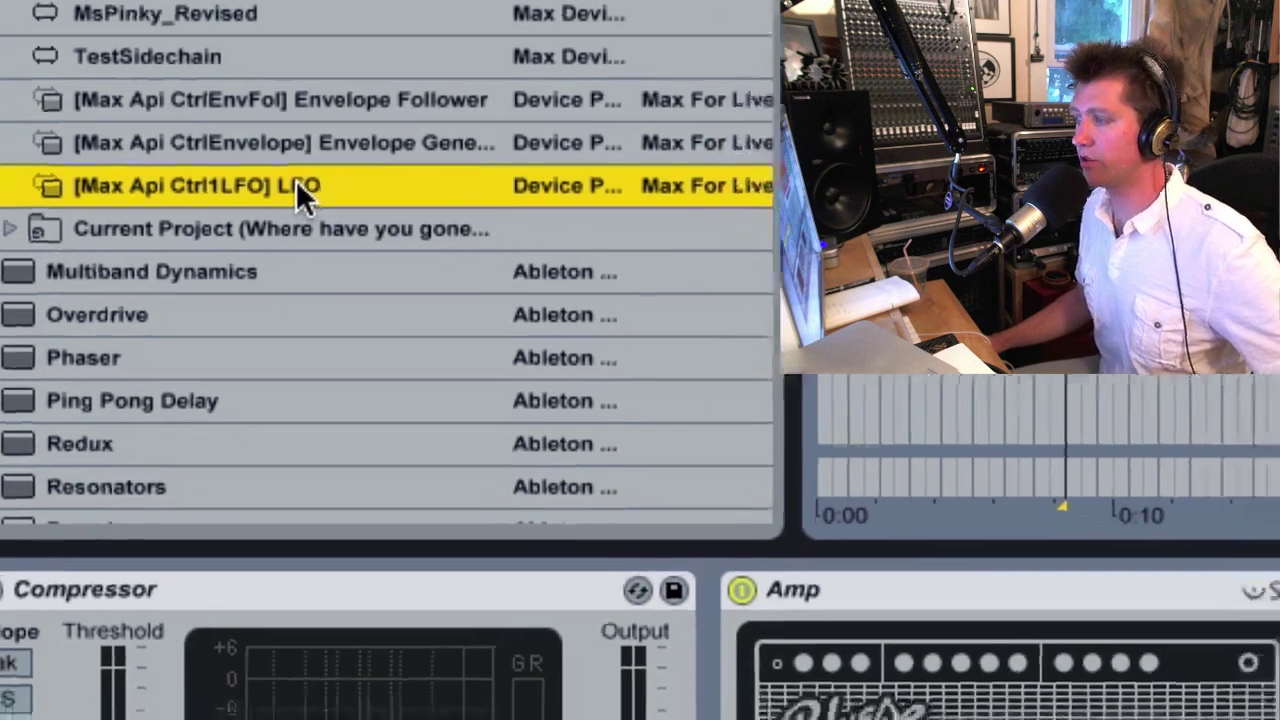
drag(343, 200, 1279, 719)
drag(760, 490, 712, 464)
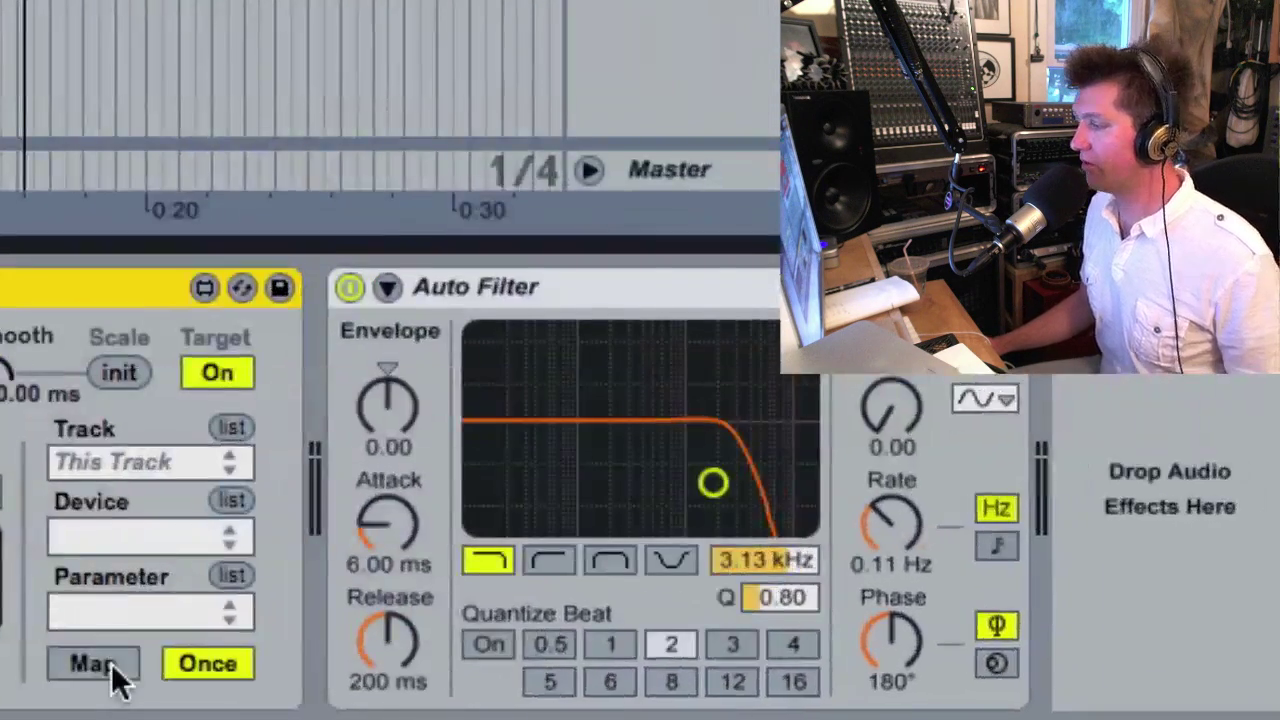
Map the LFO to the Auto Filter's Frequency, sweeping the cutoff at 1.00 Hz
click(633, 618)
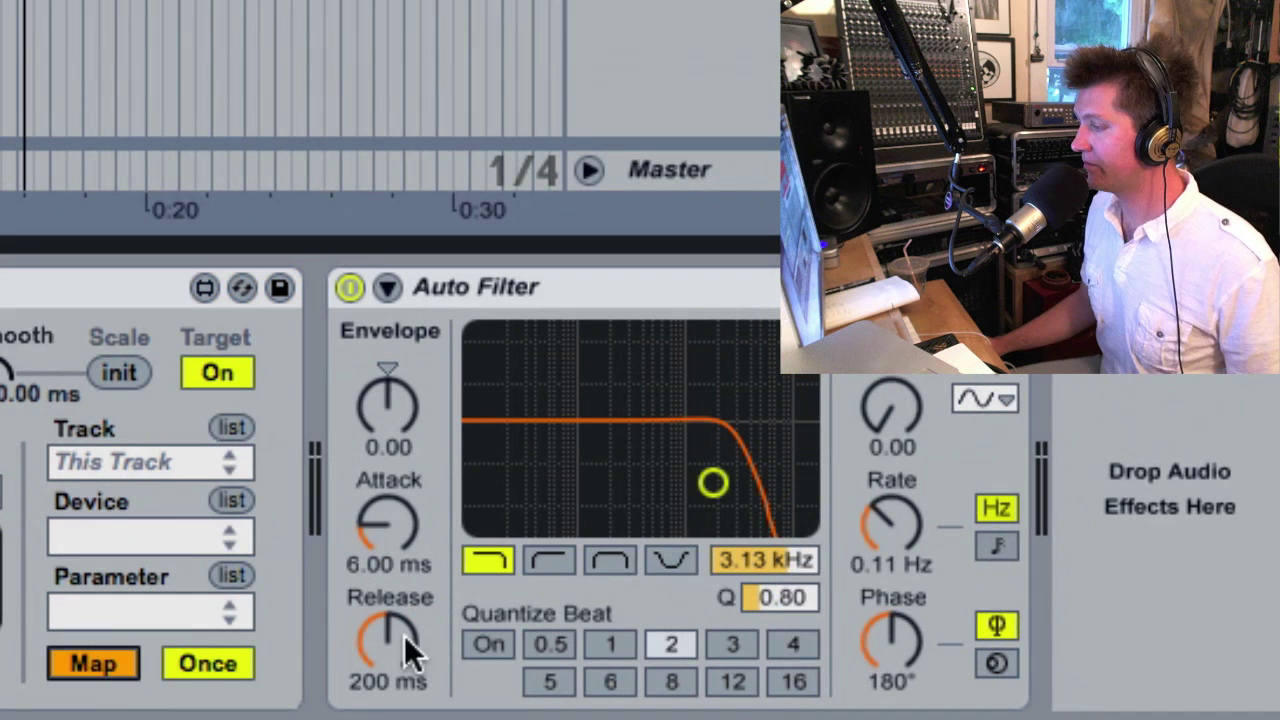
click(782, 561)
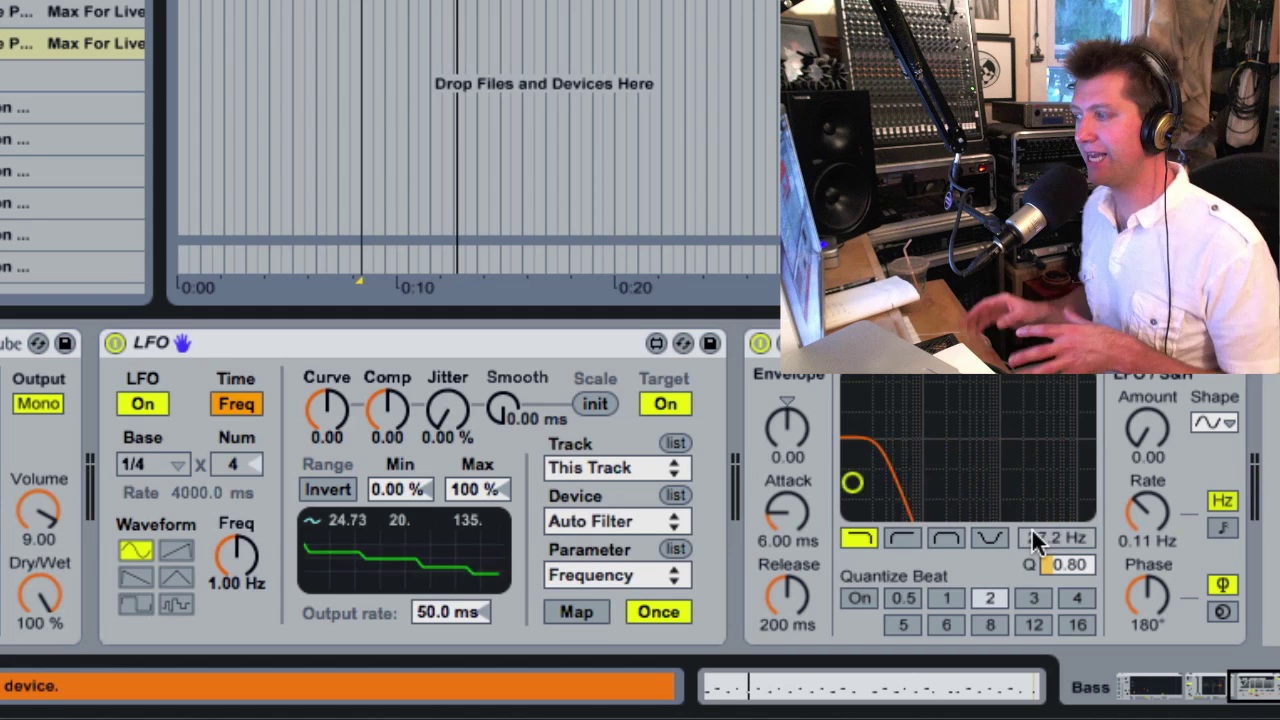
Raise the LFO's minimum above 0 % and sync its rate to tempo at 1/4
drag(414, 489, 414, 478)
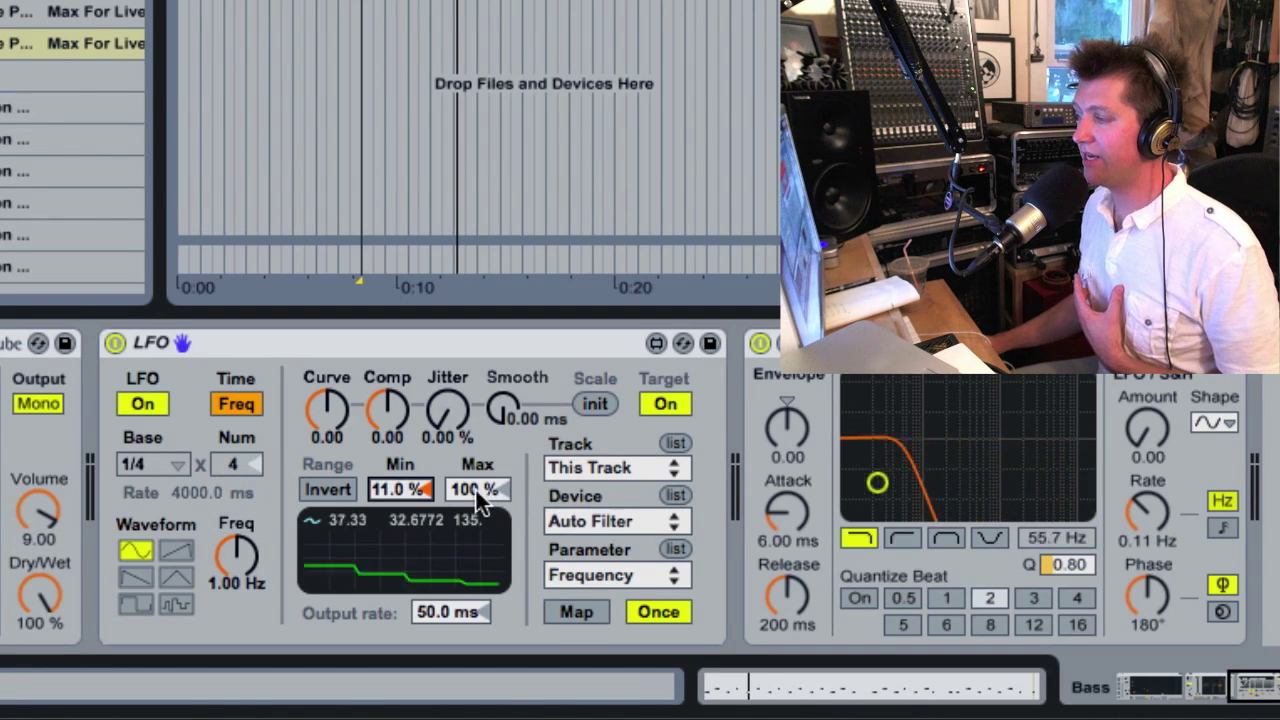
click(230, 403)
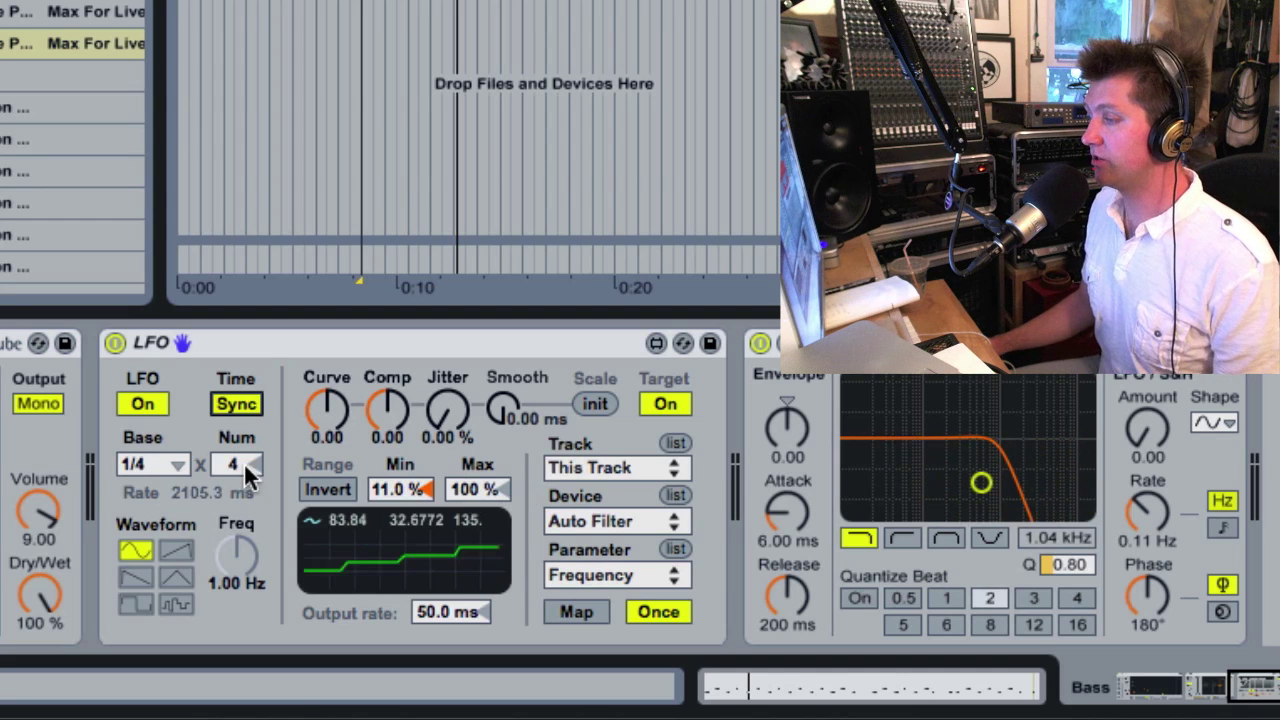
click(170, 465)
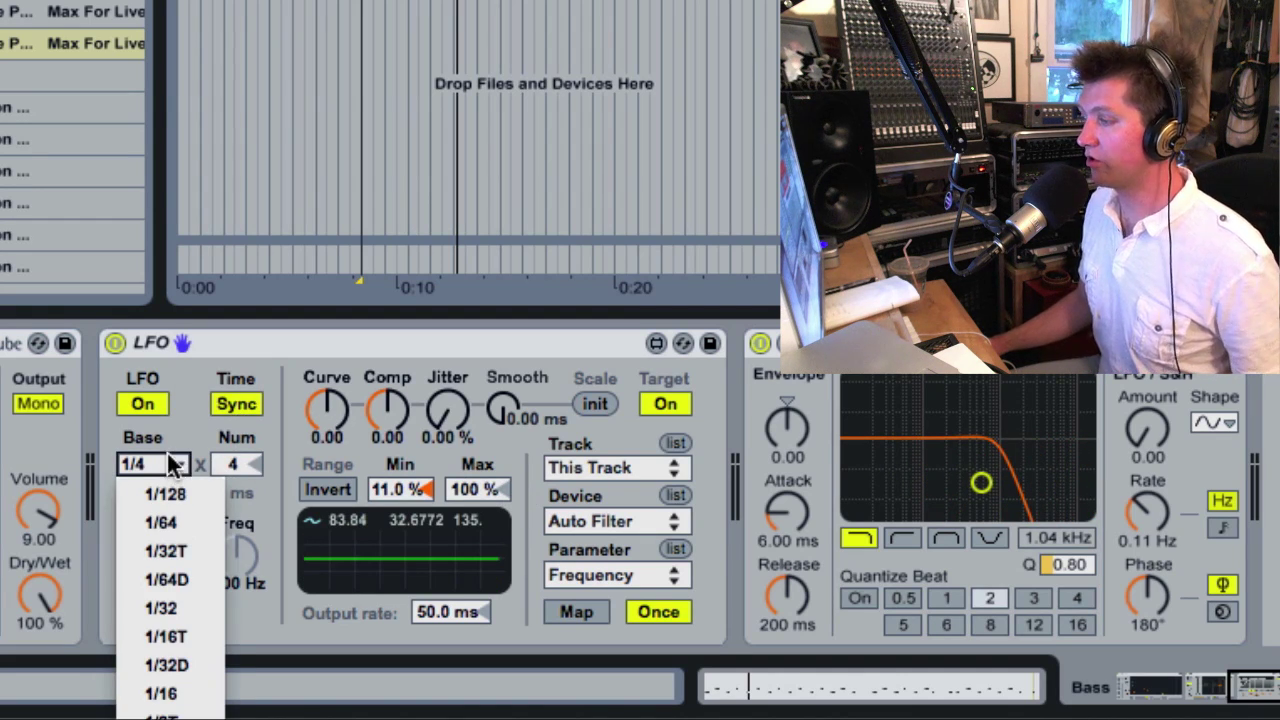
click(168, 464)
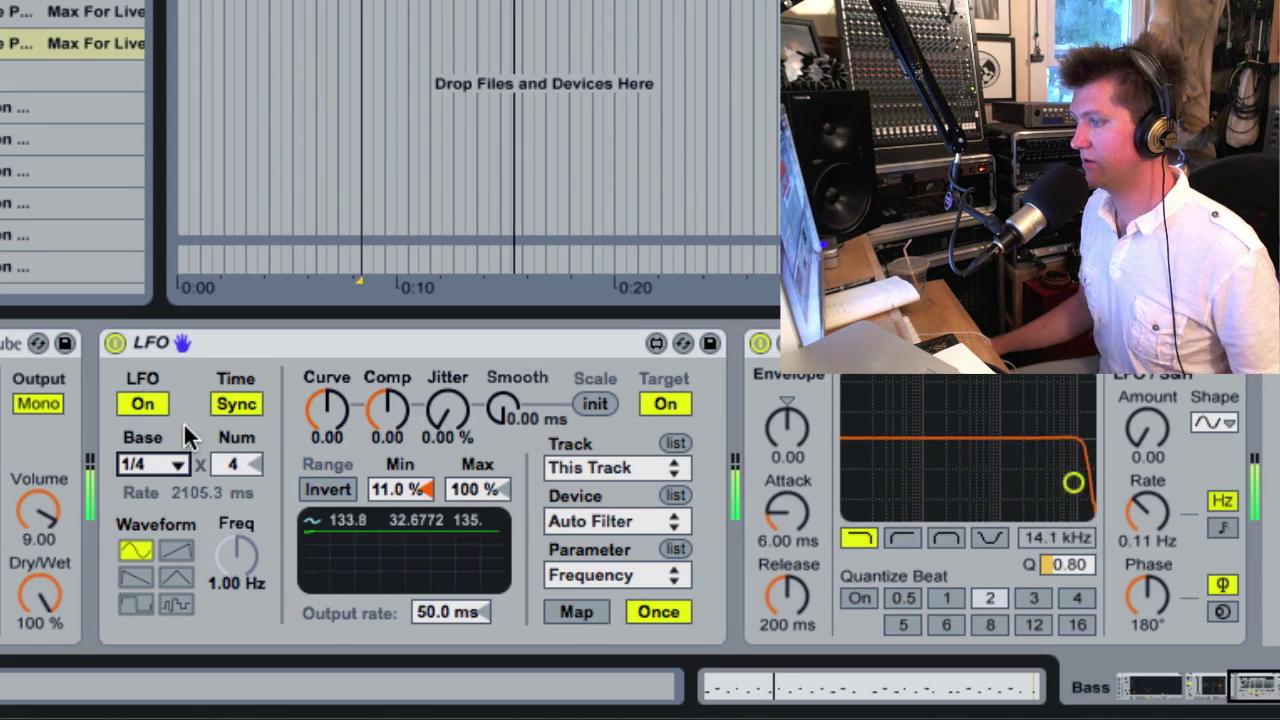
Switch the LFO to a triangle waveform with a 1/16 Base rate
click(178, 580)
click(153, 462)
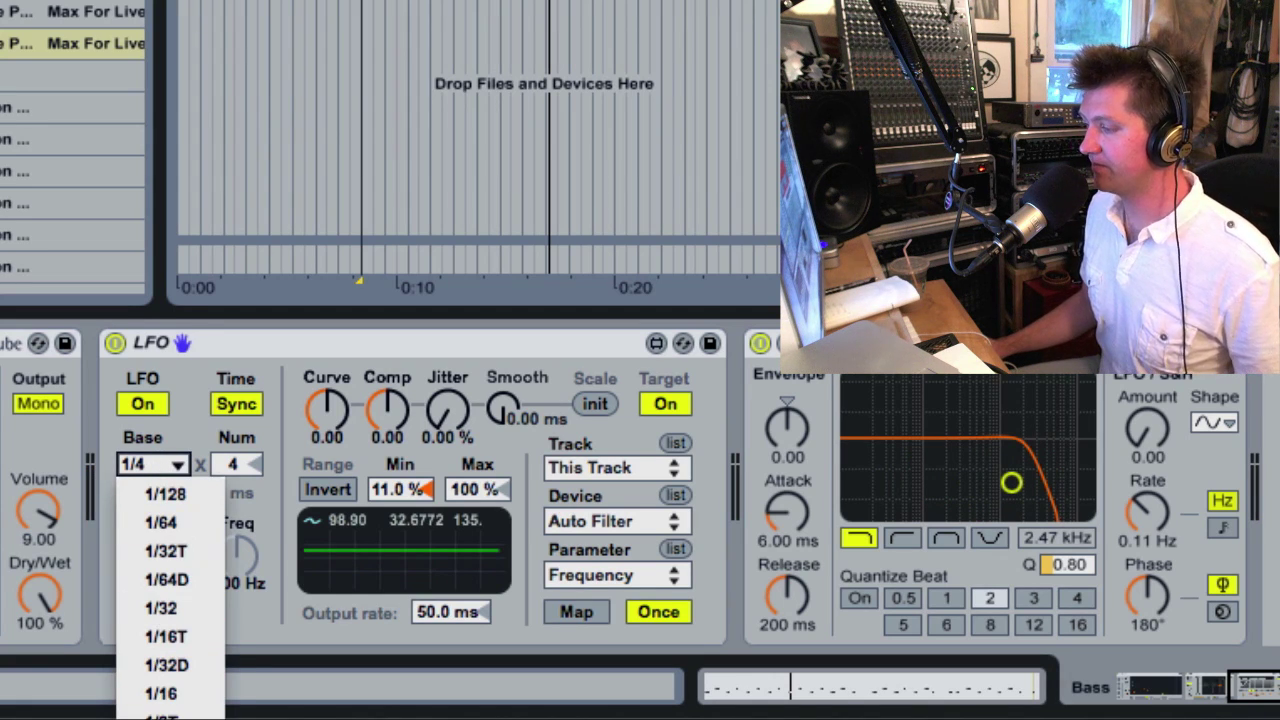
click(165, 693)
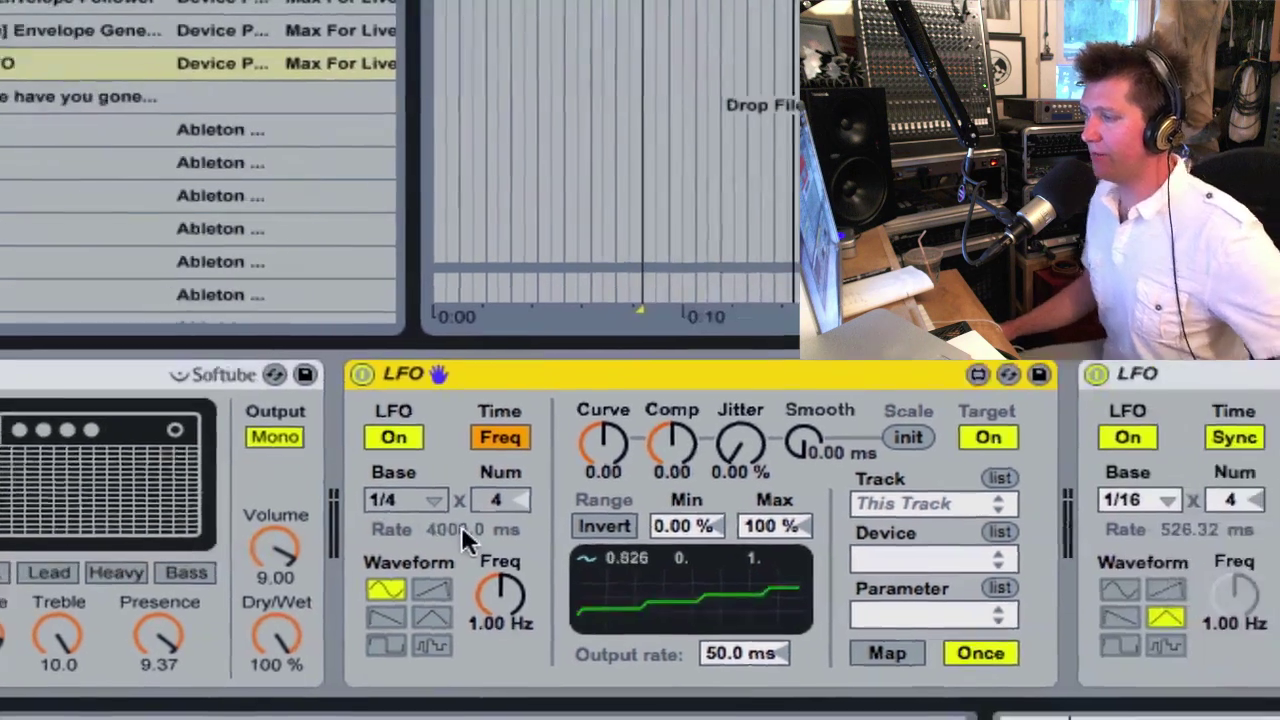
Map the second LFO to the triangle LFO's SyncBase and give it a synced 1/4 square wave
scroll(755, 568, right, 5)
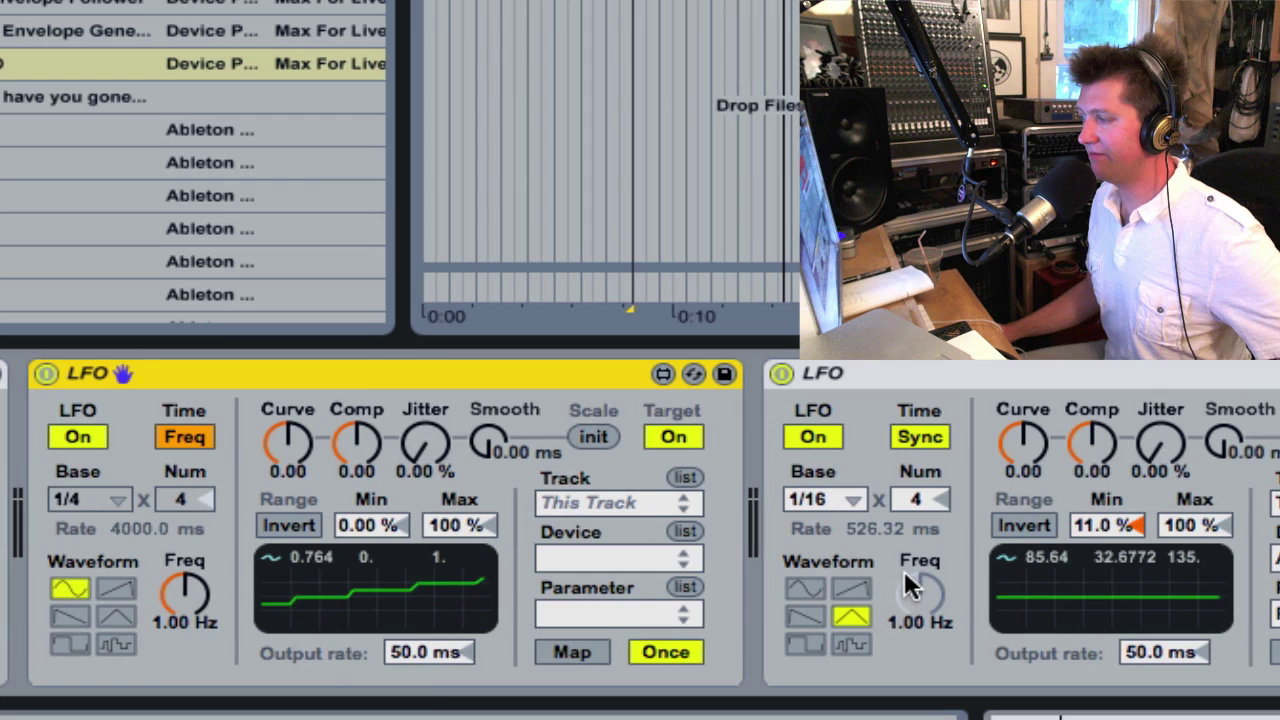
click(558, 650)
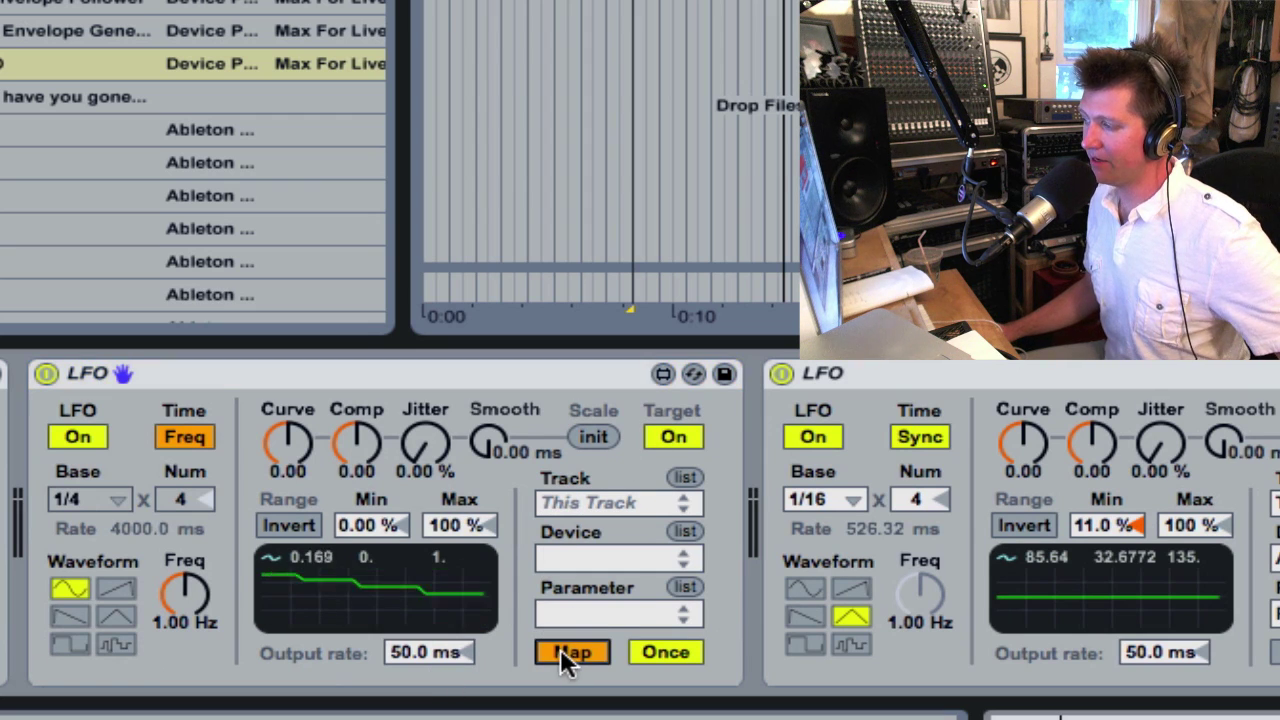
click(806, 496)
click(802, 492)
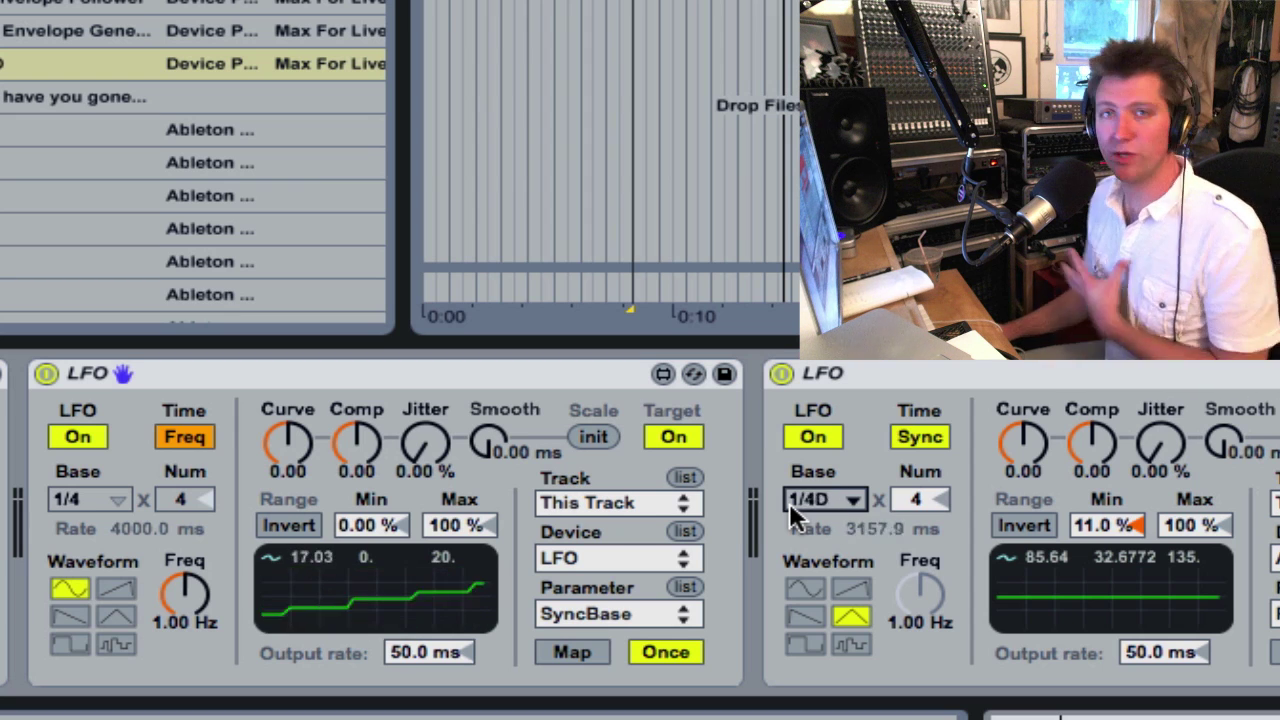
click(72, 642)
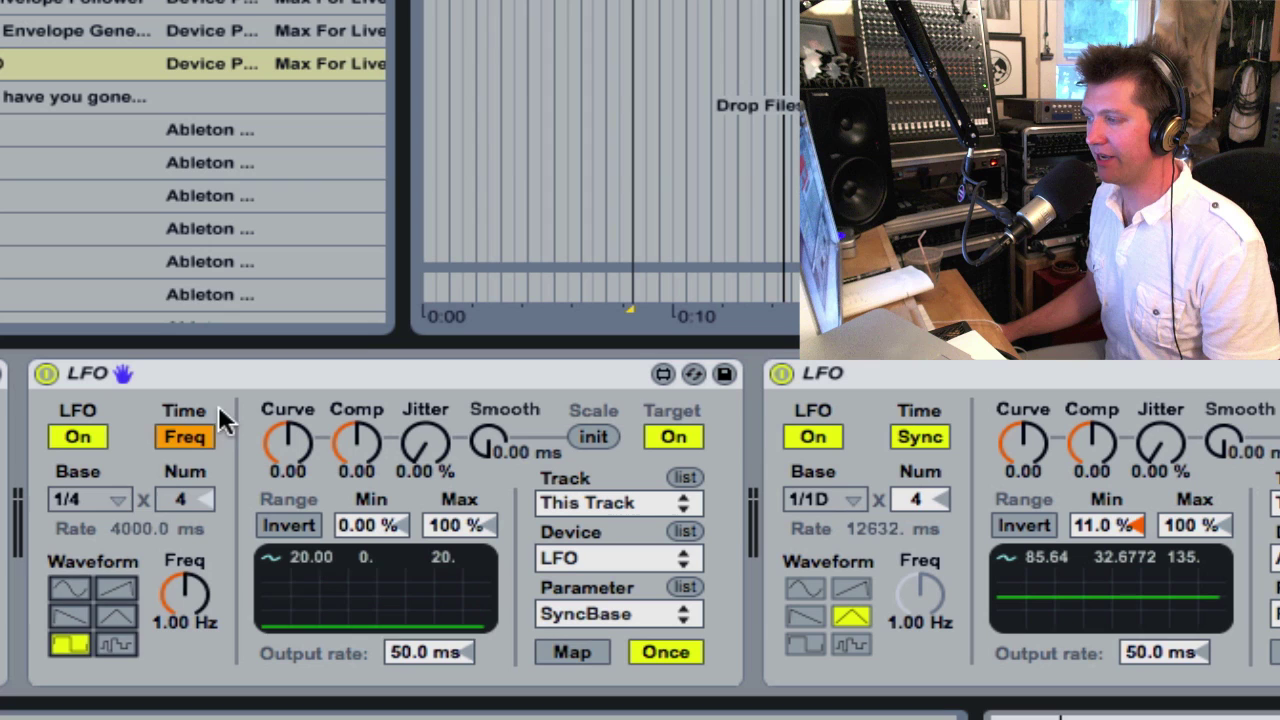
click(186, 437)
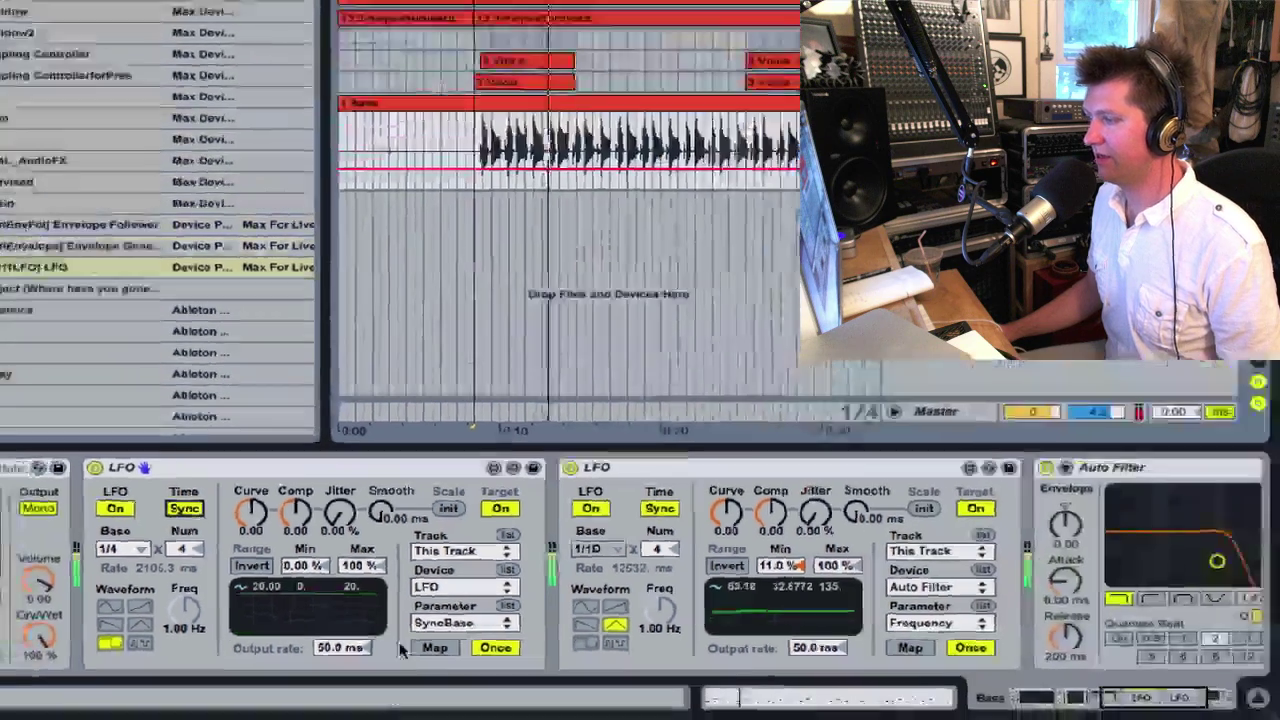
Set the rate-switching LFO's Min/Max to 35.4 % and 65.4 %, and the filter LFO's Max to 85.8 %
drag(345, 560, 305, 543)
drag(837, 565, 837, 580)
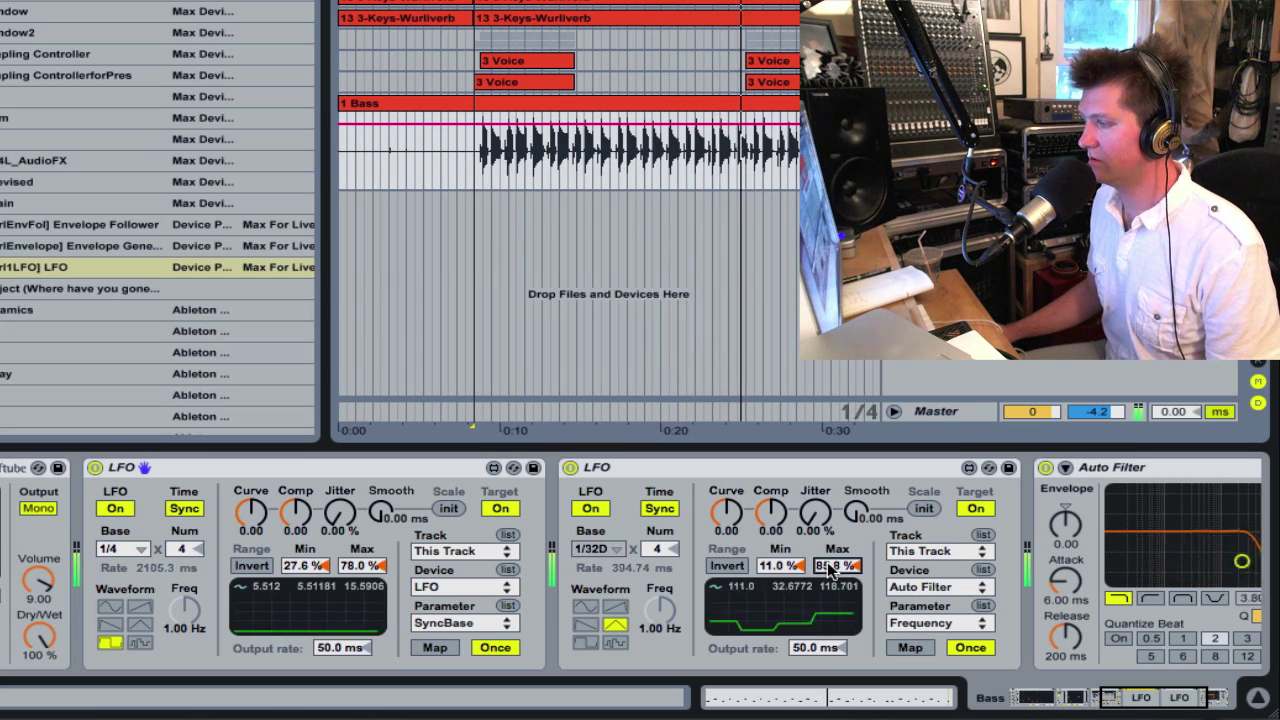
mouse_move(291, 567)
mouse_down()
mouse_move(300, 558)
mouse_move(303, 570)
mouse_up()
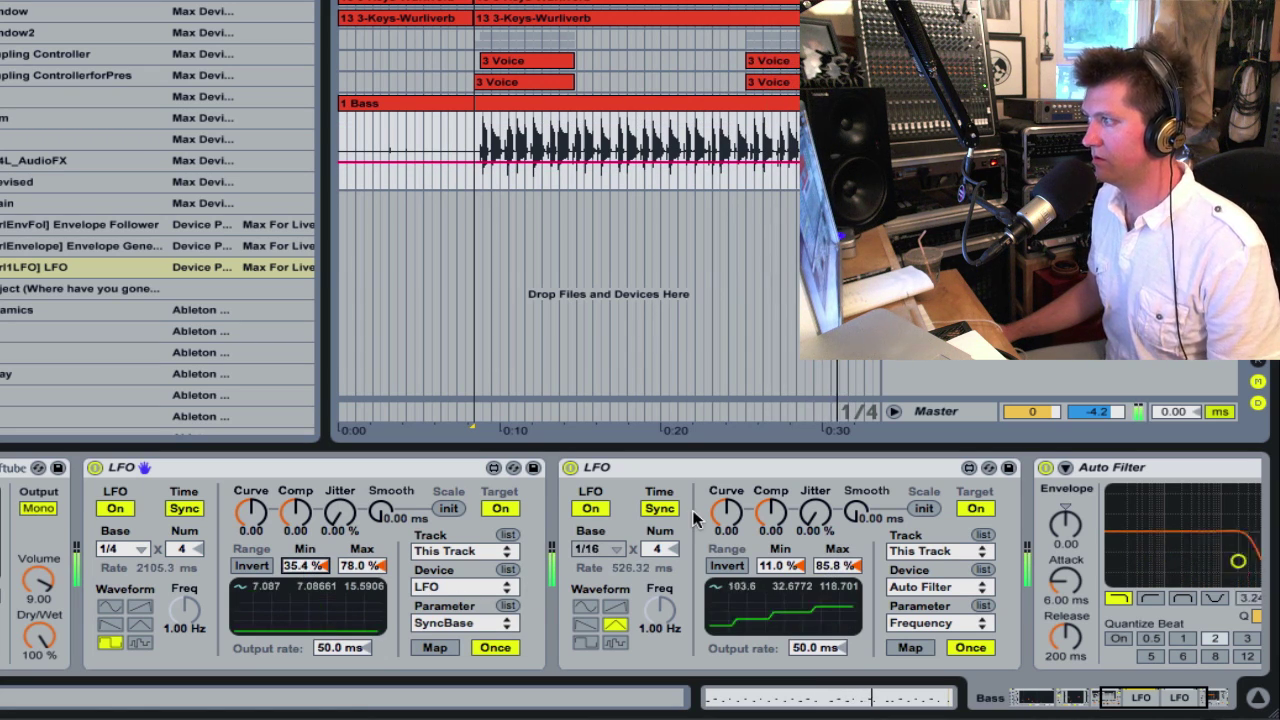
drag(361, 565, 357, 574)
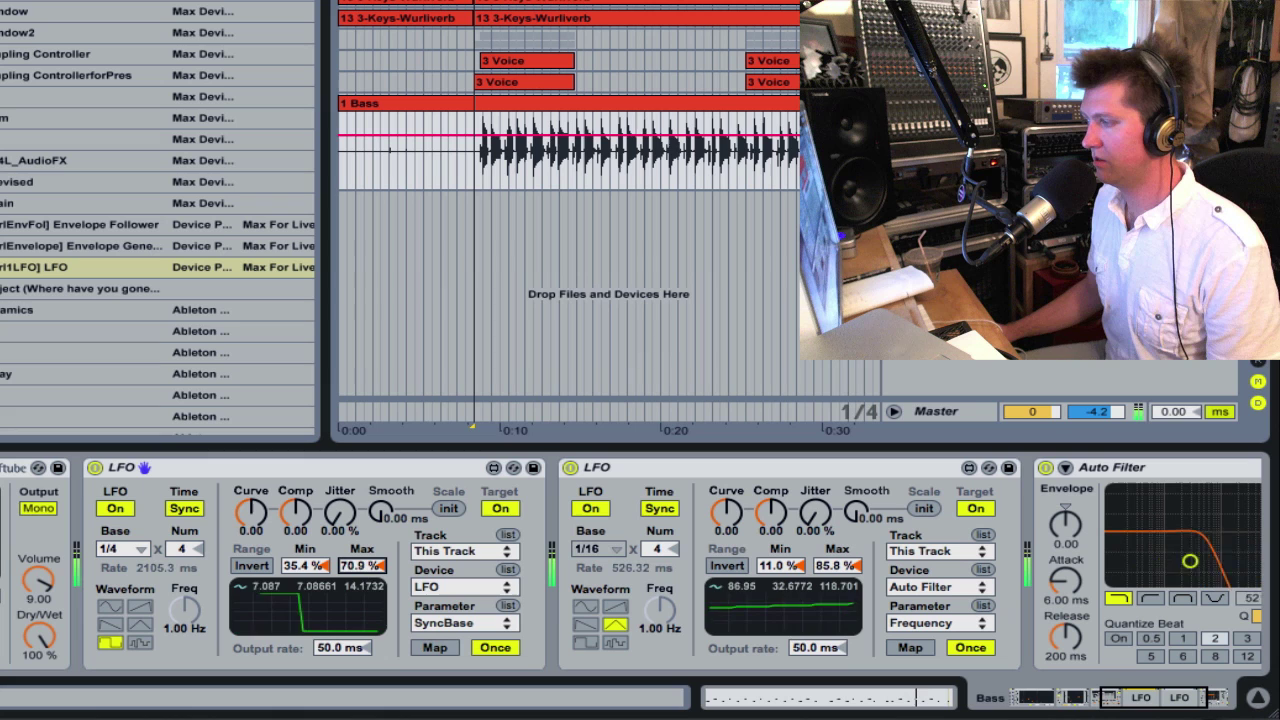
drag(357, 572, 357, 588)
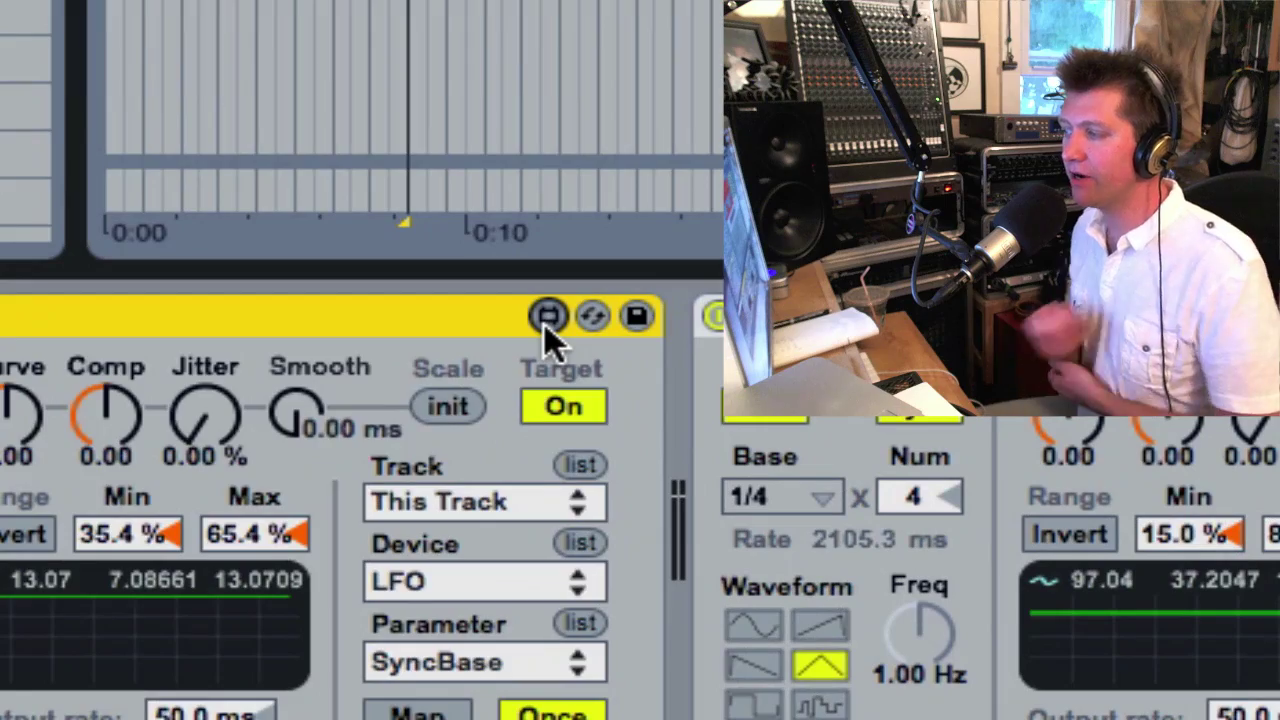
Open the LFO device in Max and show its patching view with the LFO~ subpatcher
click(547, 320)
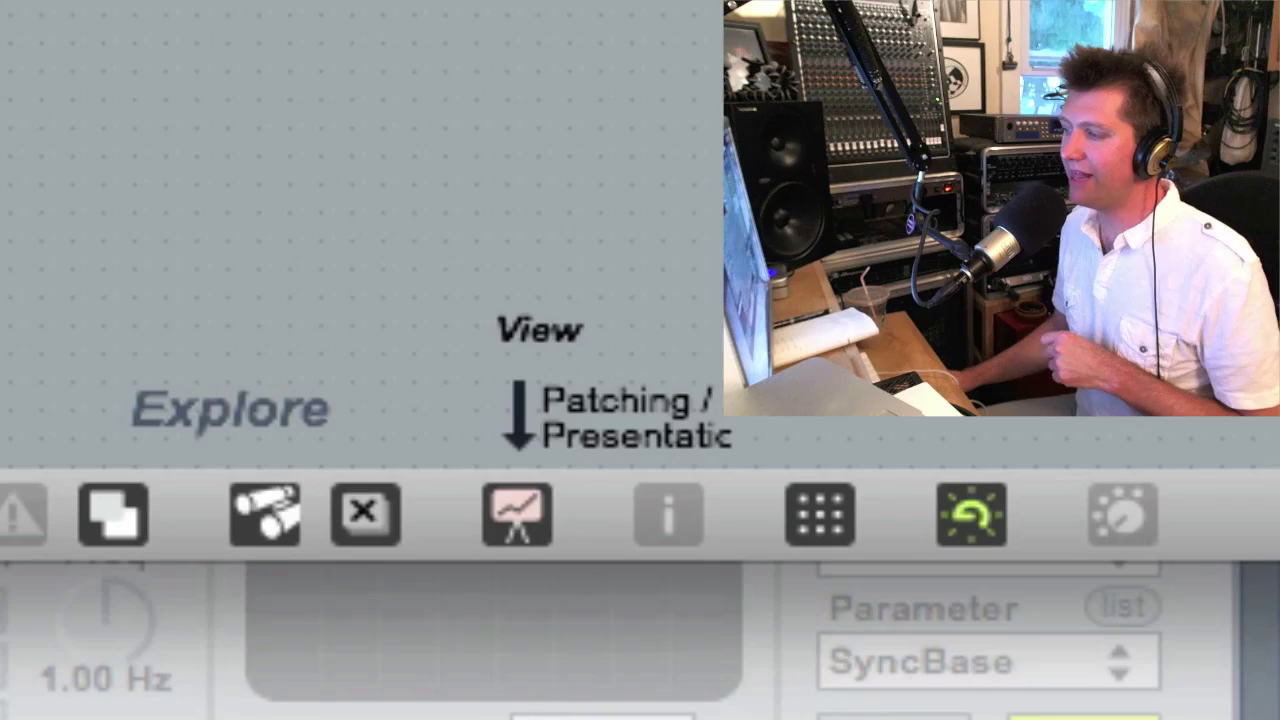
click(517, 520)
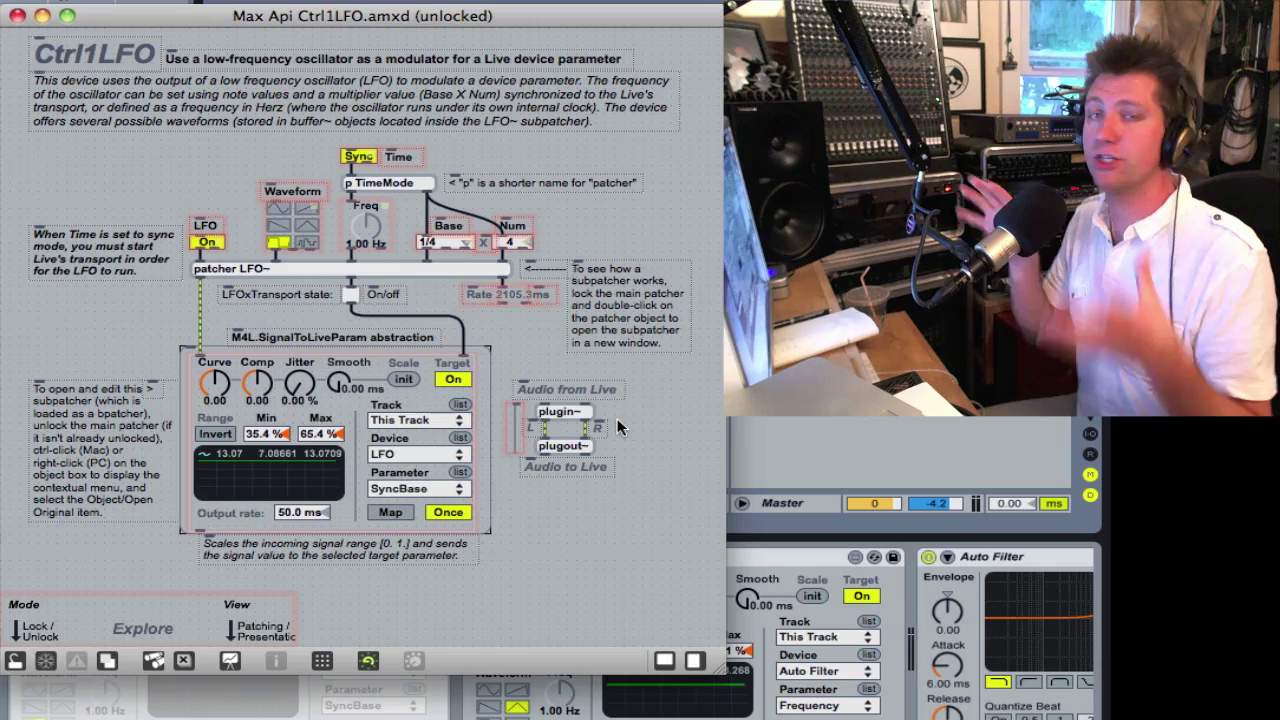
double_click(234, 272)
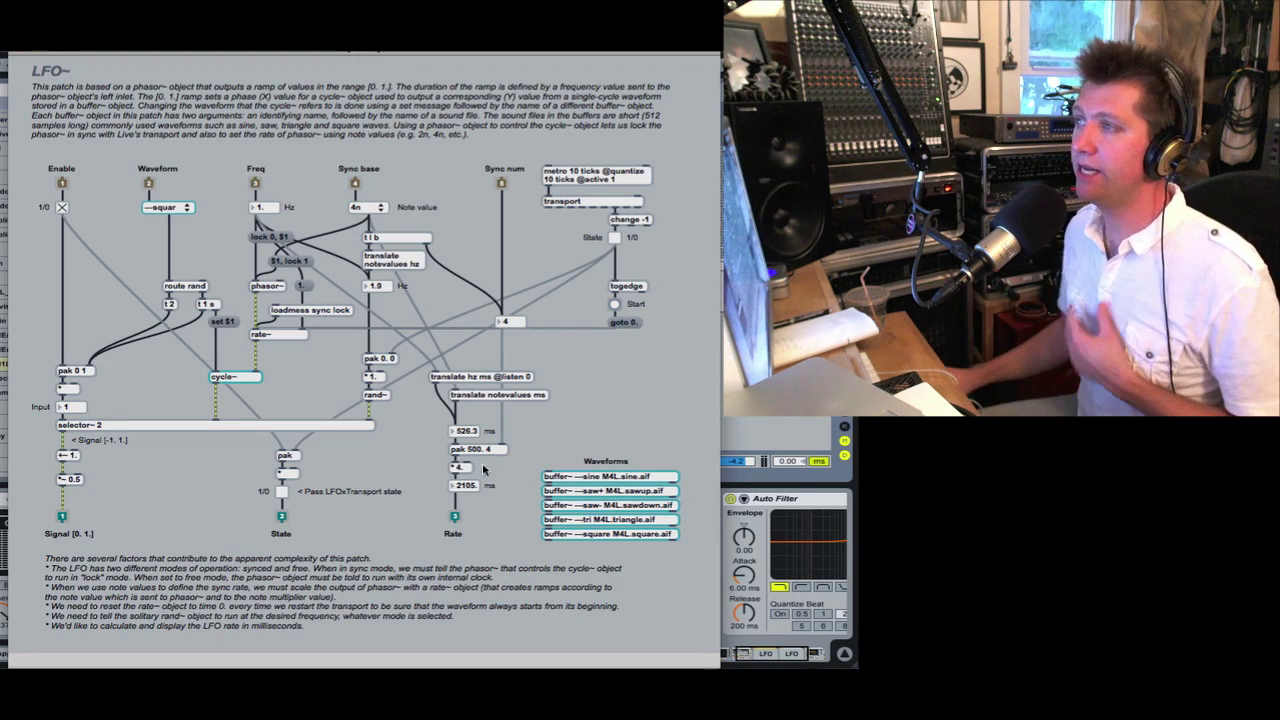
click(16, 50)
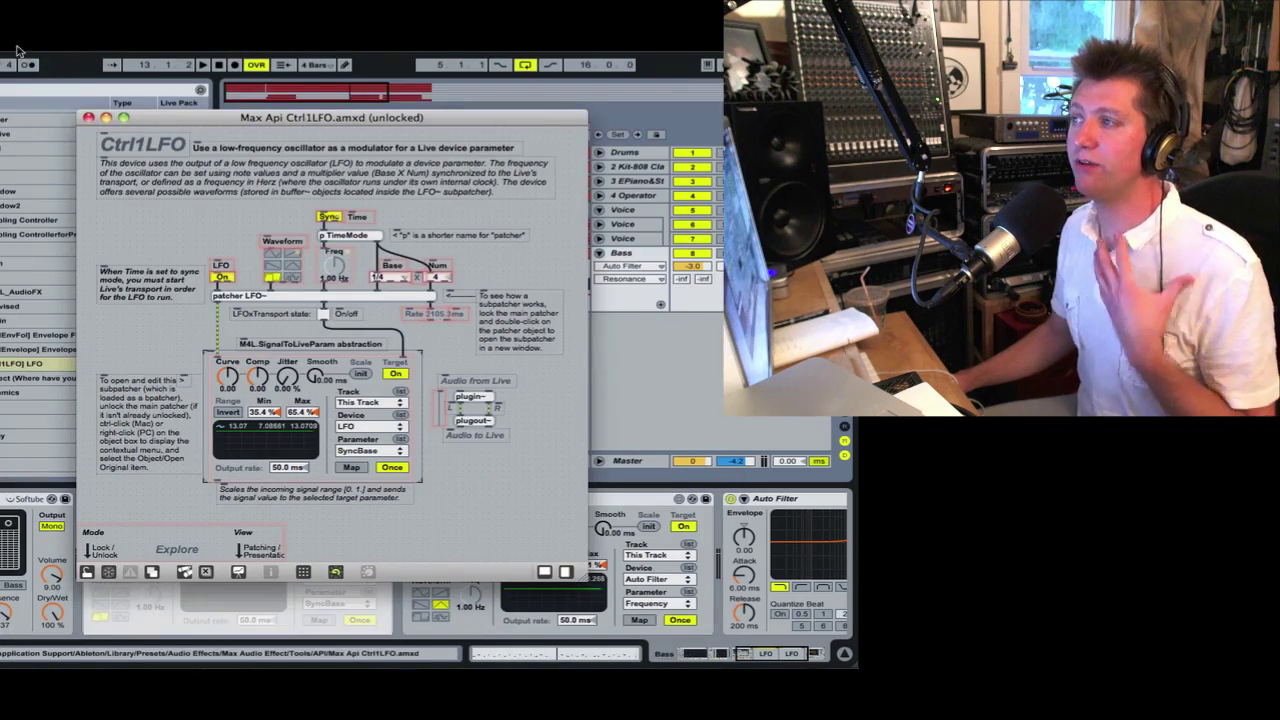
Close the Max editor window to return to Live's Arrangement View
click(88, 118)
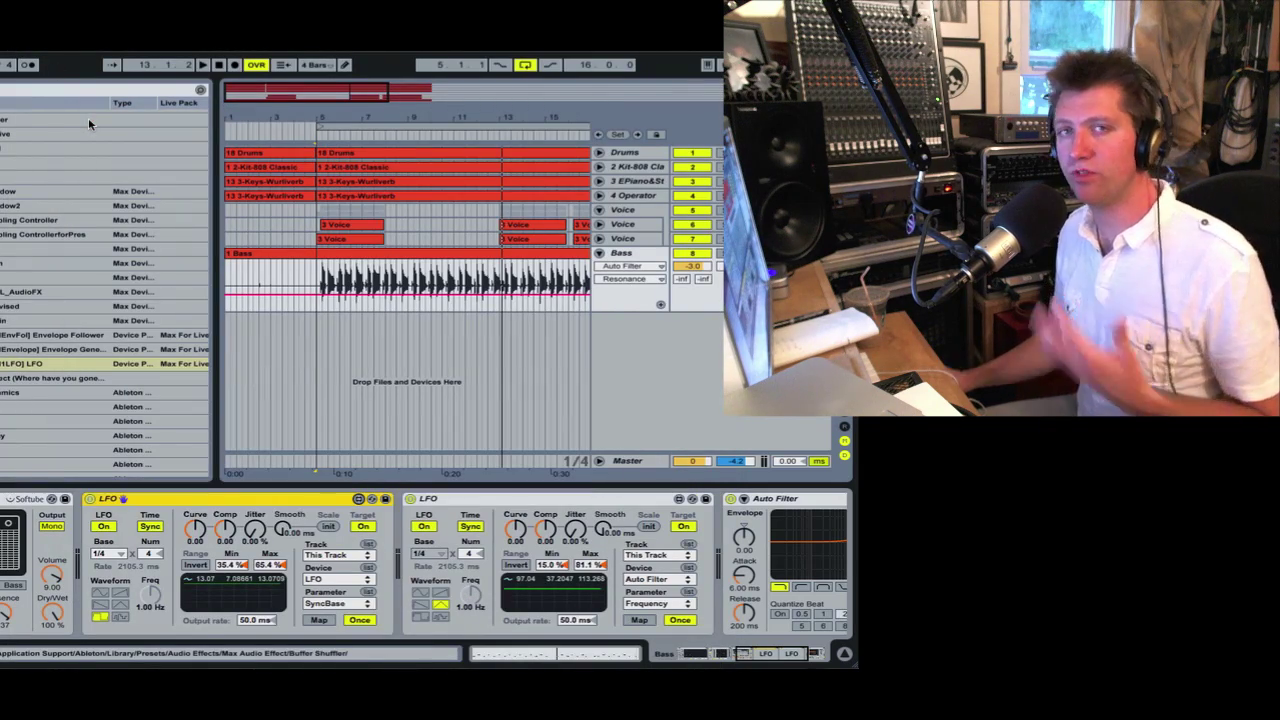